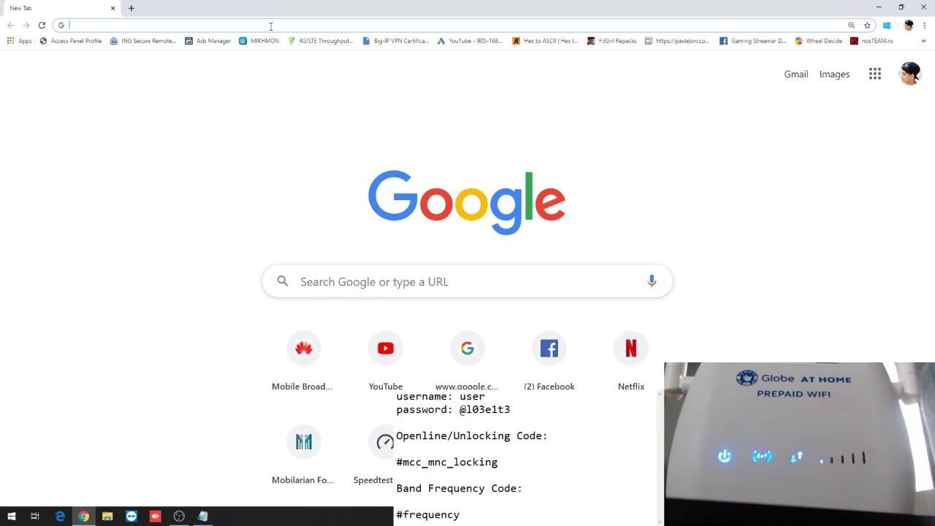
Load the router admin at 192.168.254.254 and confirm logging out of the current session.
type("192")
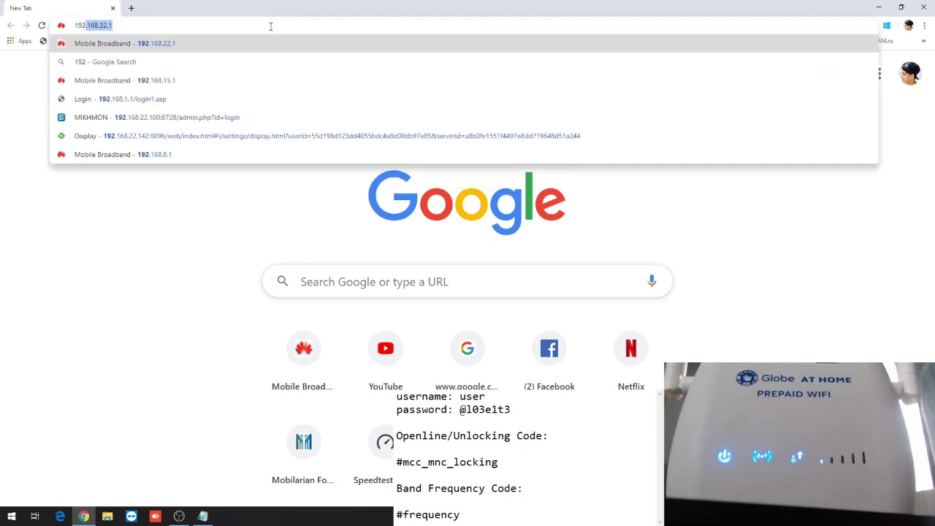
type(".168.")
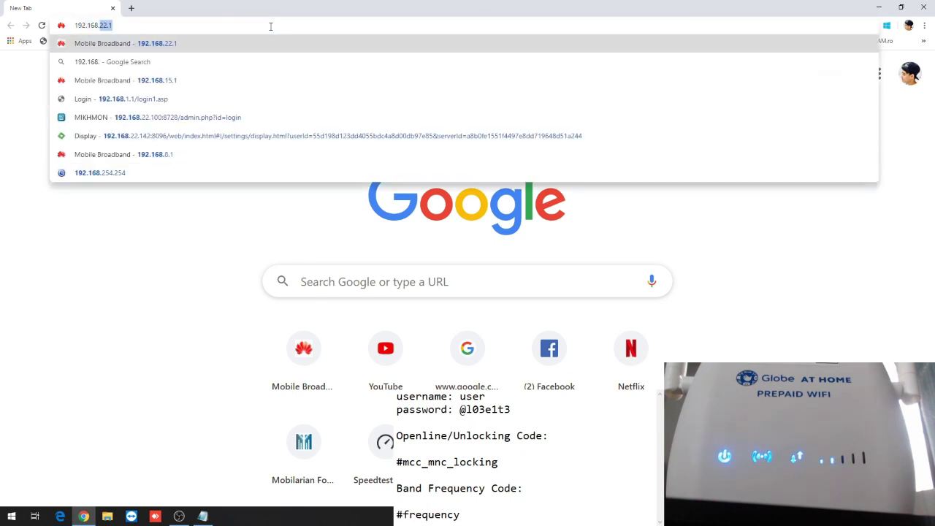
type("254.254")
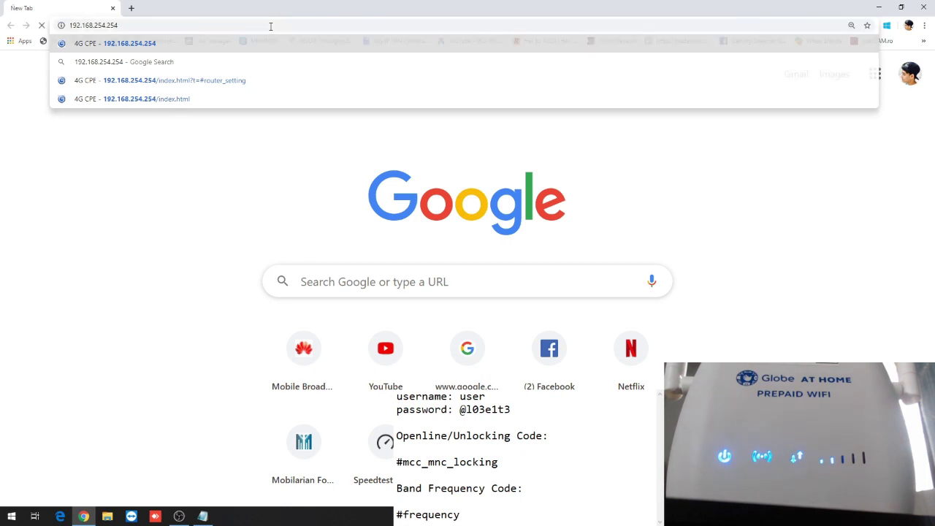
key("Return")
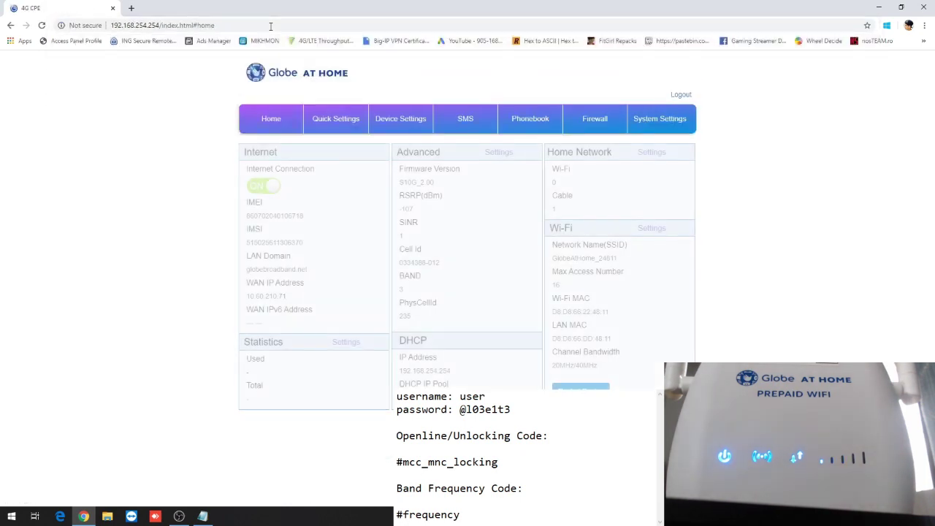
left_click(682, 94)
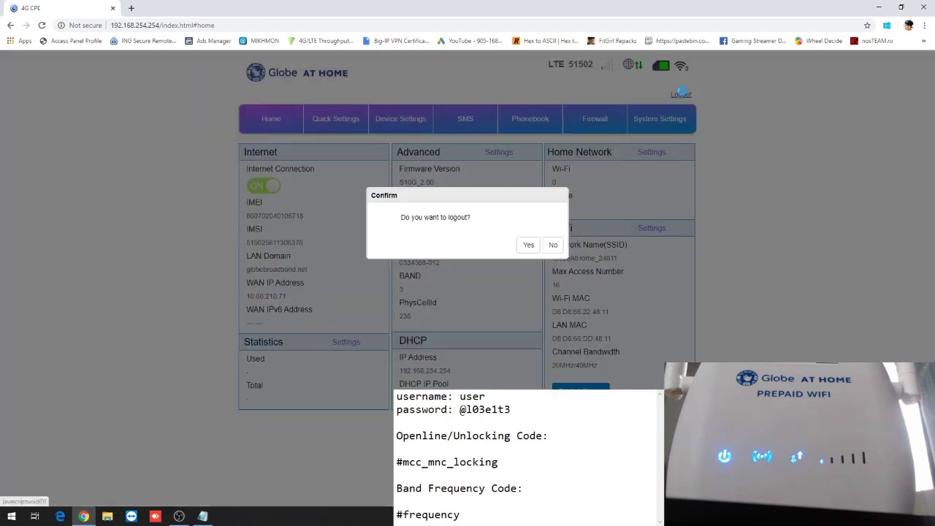
left_click(533, 250)
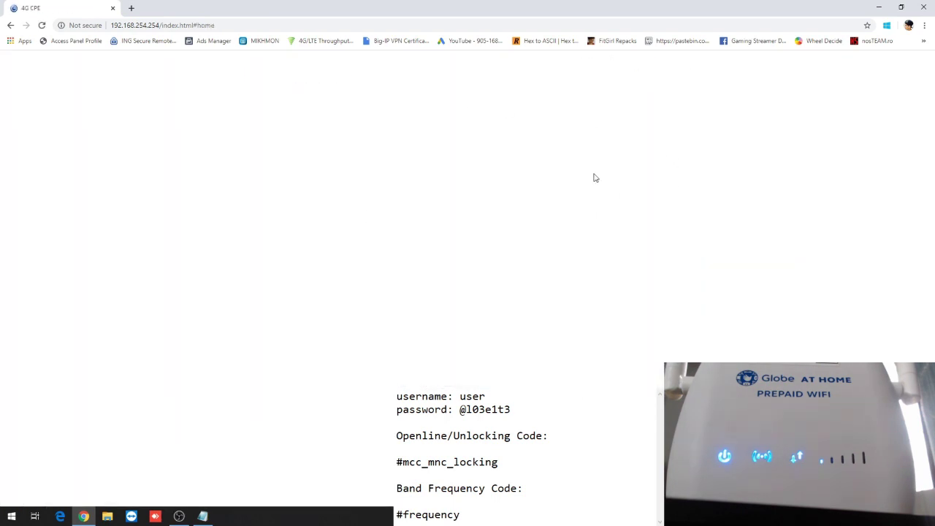
Review the status page, highlighting operator code 51502, then bring up the Login form.
scroll(637, 275, "down", 2)
scroll(636, 275, "up", 2)
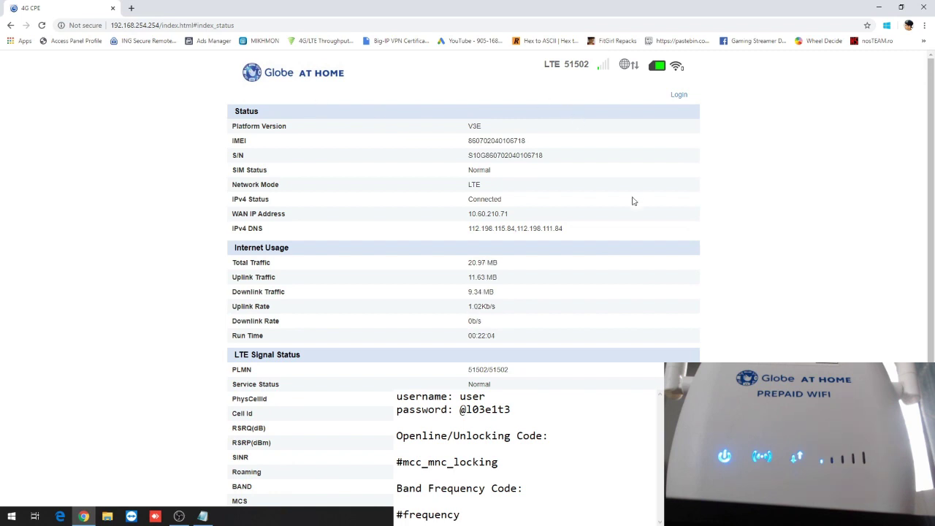
scroll(605, 215, "down", 2)
scroll(637, 257, "up", 2)
double_click(570, 64)
left_click(586, 66)
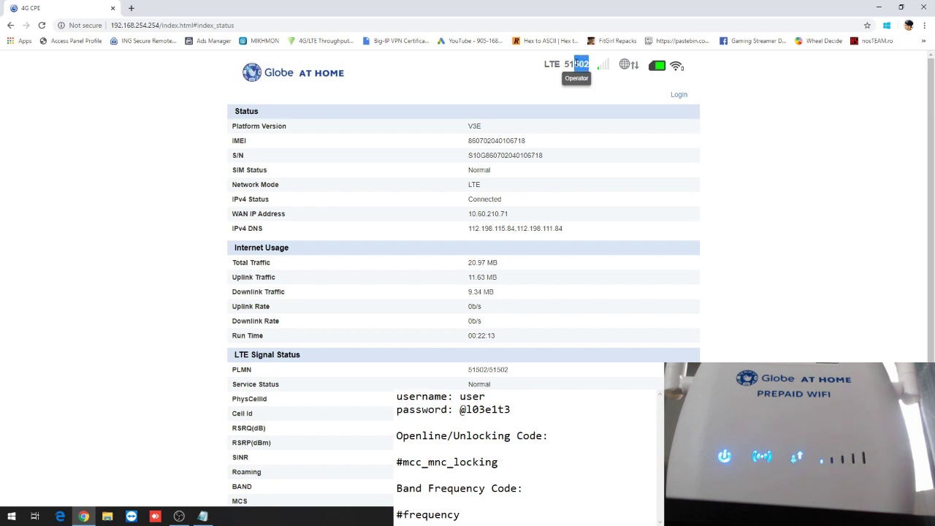
left_click_drag(565, 64, 589, 67)
left_click(567, 67)
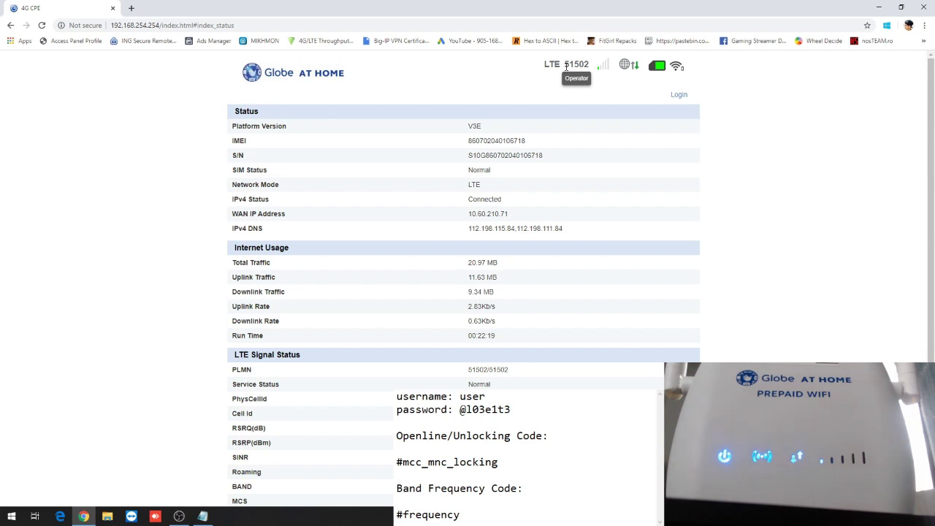
left_click_drag(568, 66, 589, 66)
left_click(578, 76)
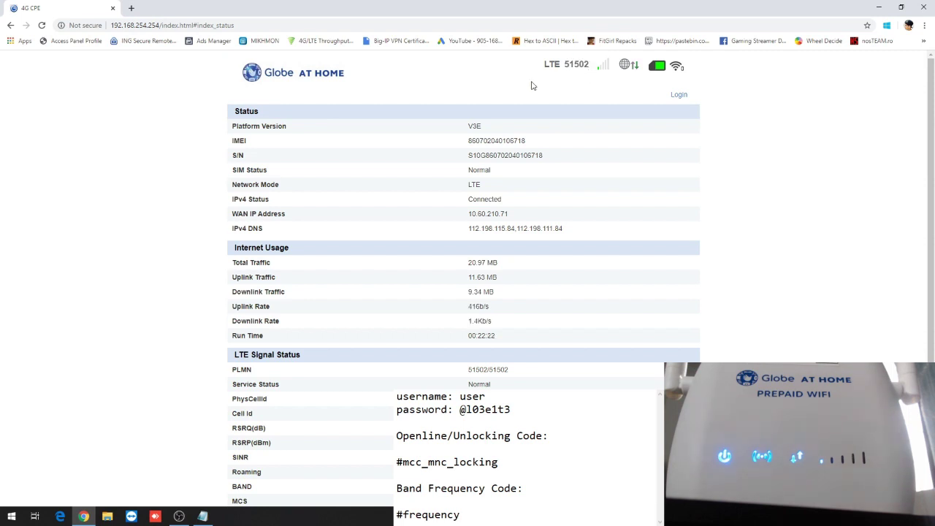
left_click(679, 97)
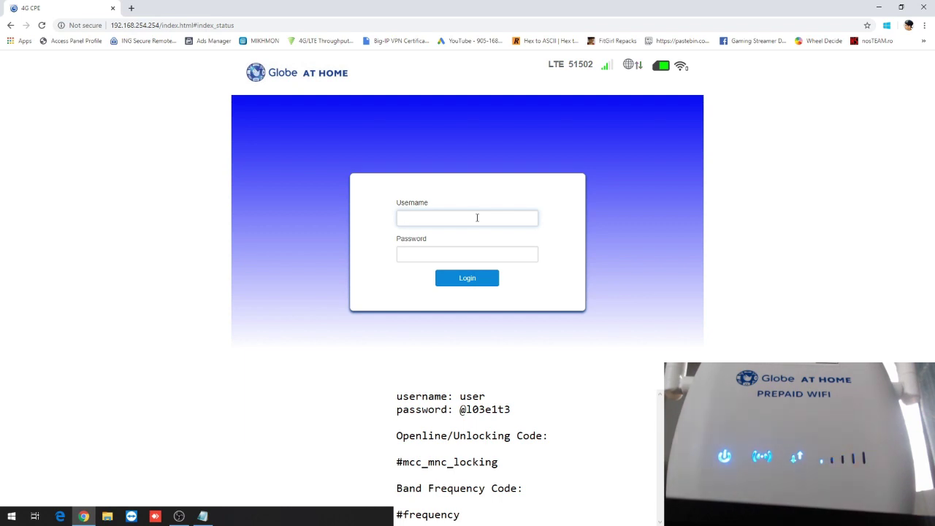
Sign in with the router's admin username and password.
type("user")
key("Tab")
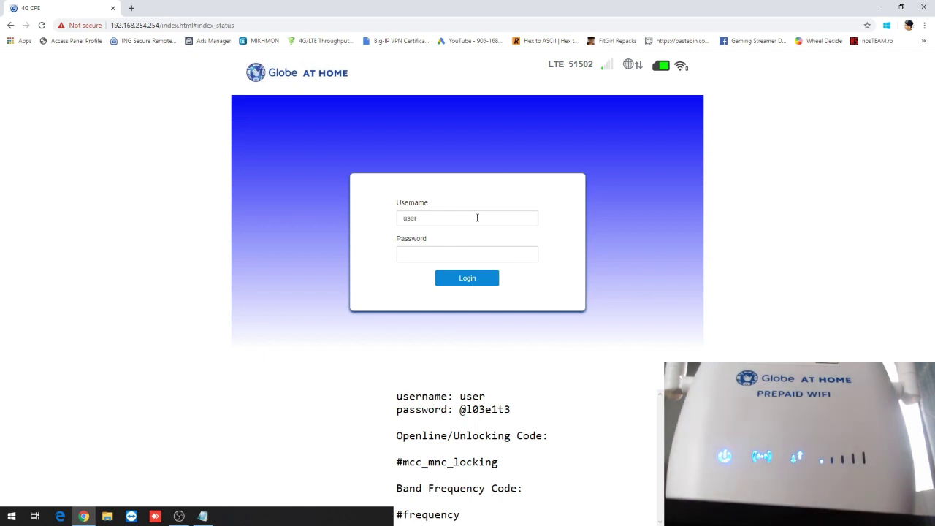
type("@")
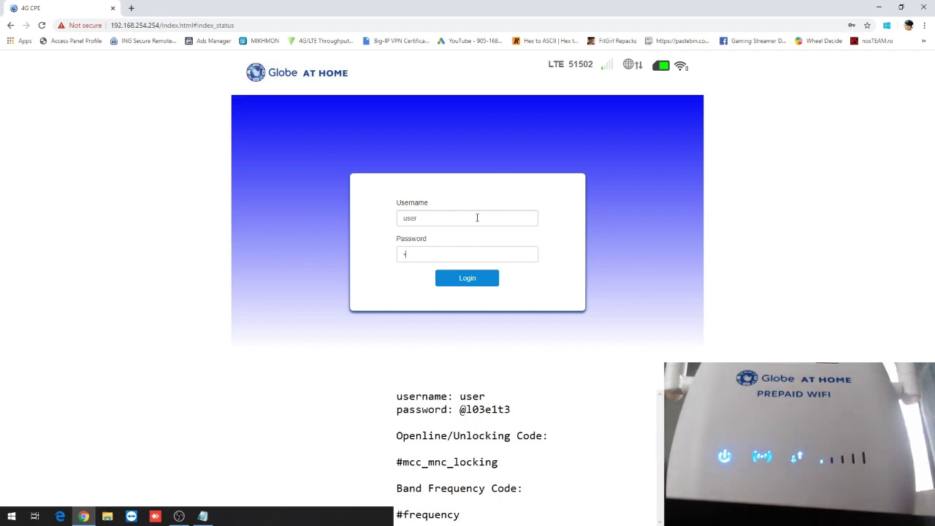
type("l03e1")
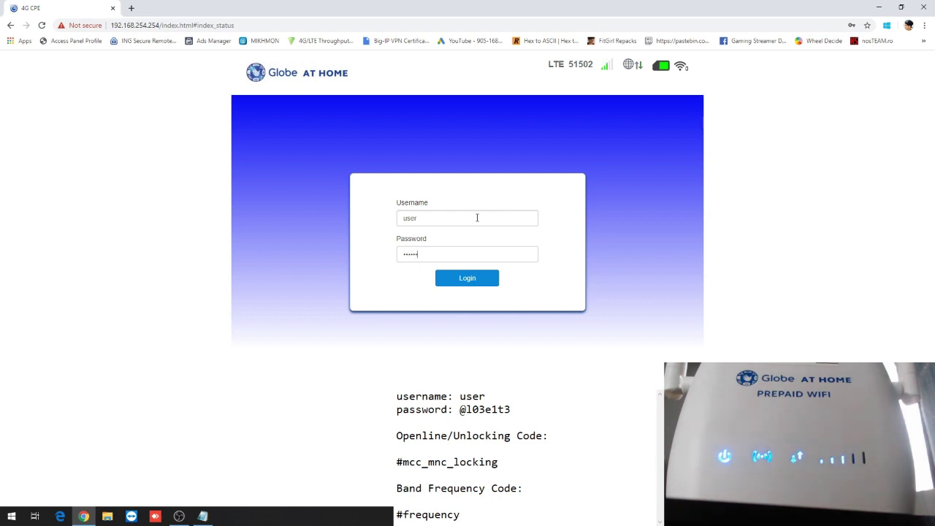
type("t3")
left_click(482, 277)
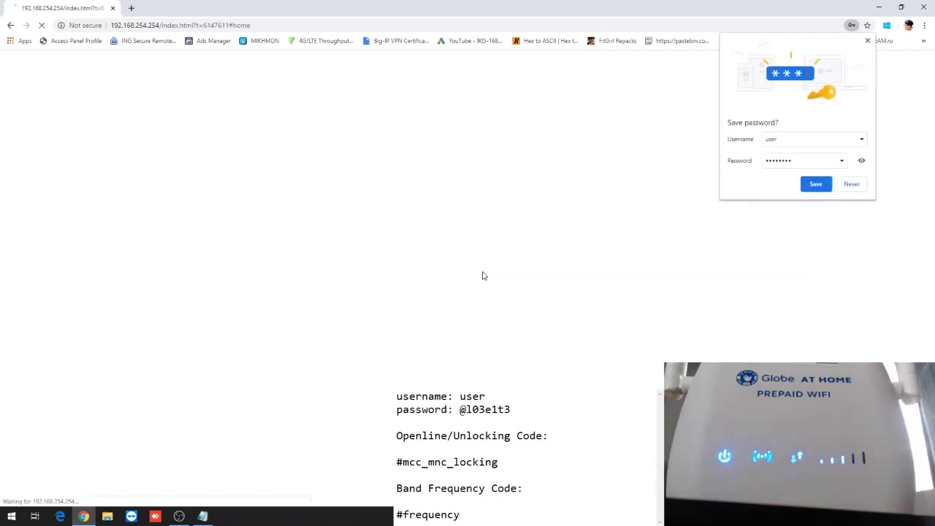
Decline saving the password, look through the admin tabs, then open Device Settings > Advance Settings.
left_click(851, 184)
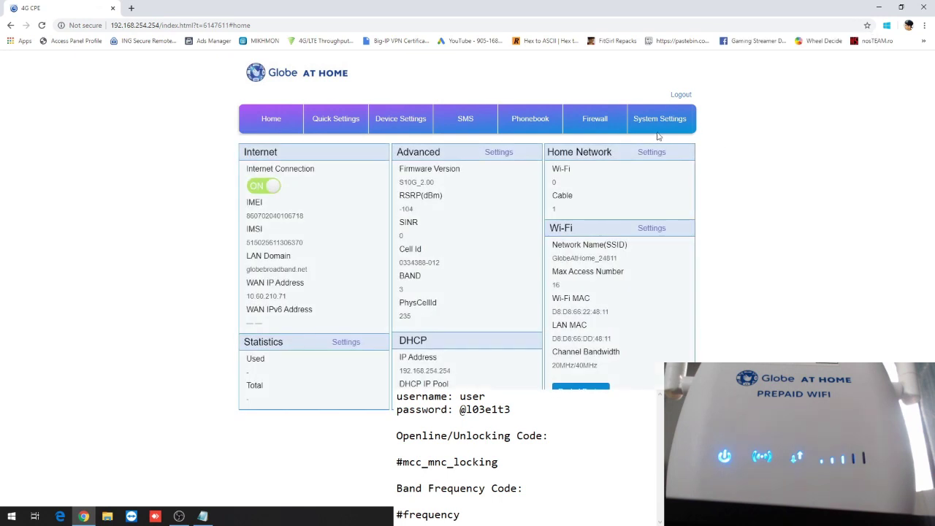
left_click(271, 124)
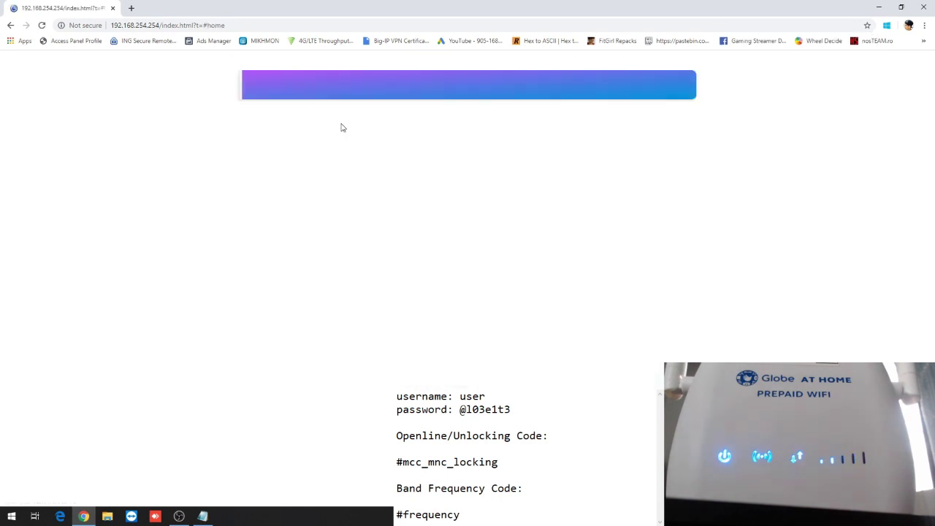
left_click(349, 122)
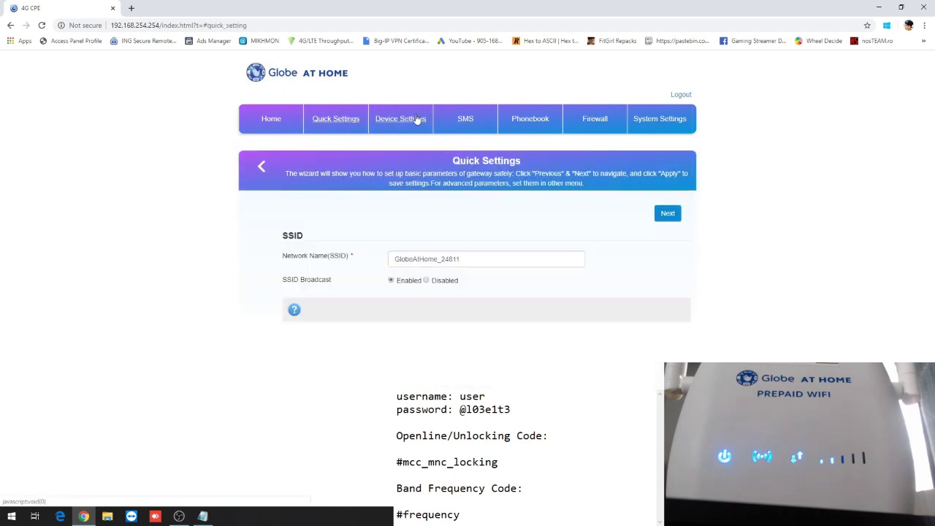
left_click(428, 119)
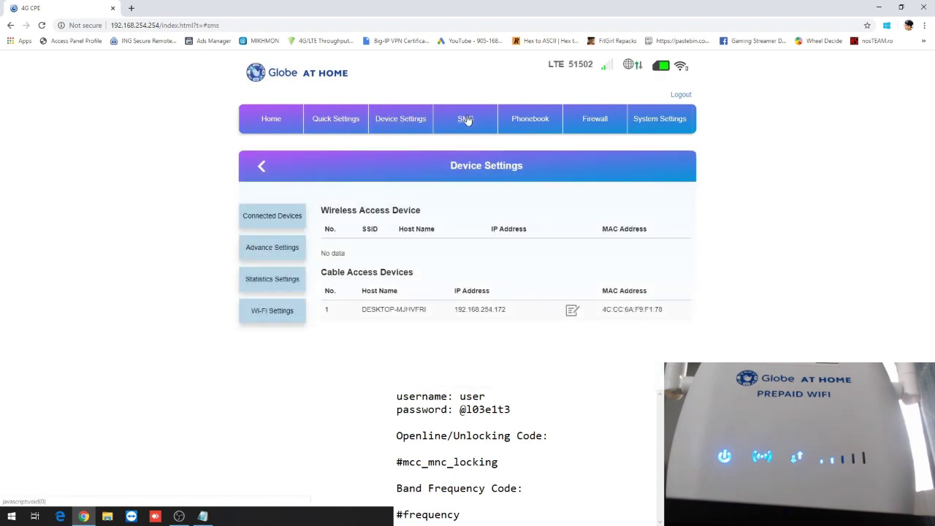
left_click(466, 119)
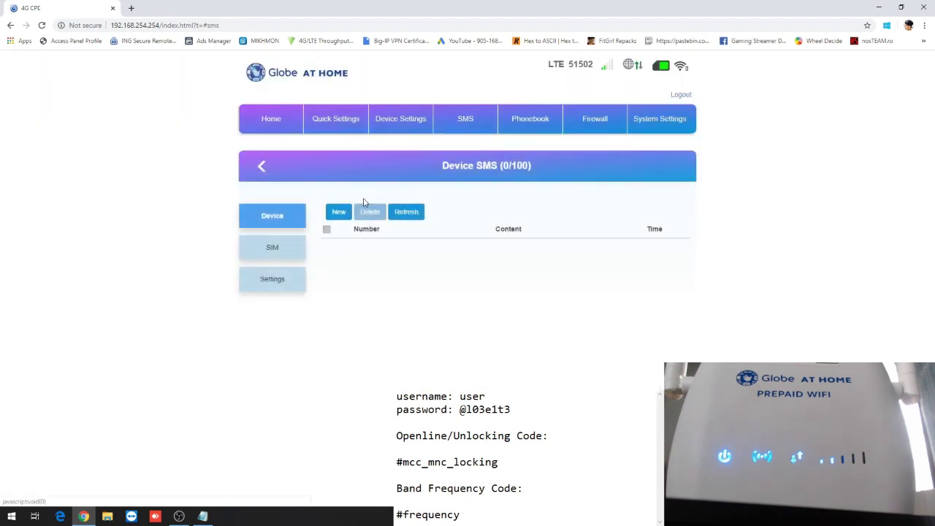
left_click(606, 124)
left_click(666, 121)
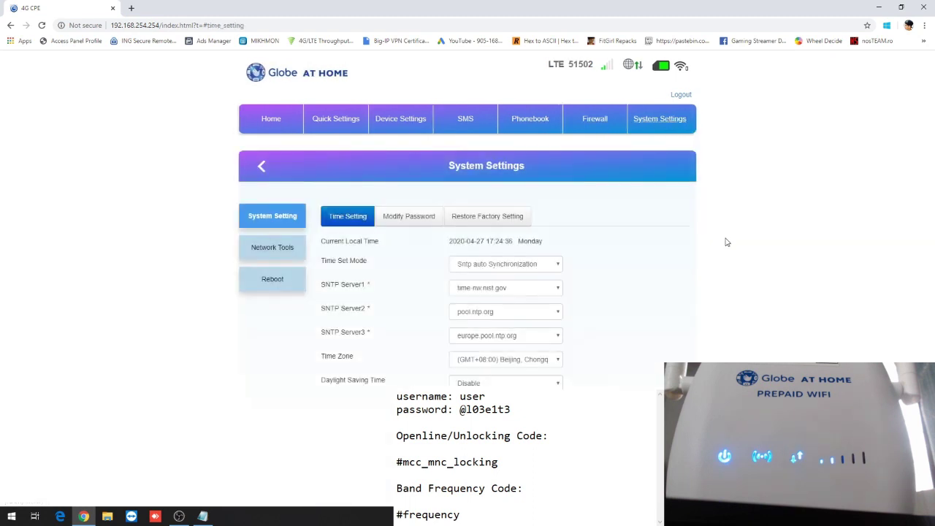
left_click(274, 125)
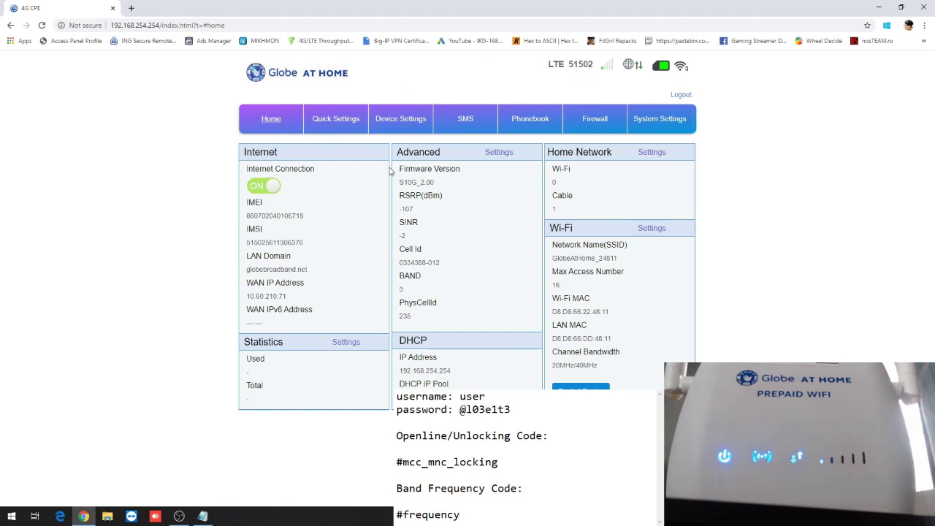
left_click(402, 121)
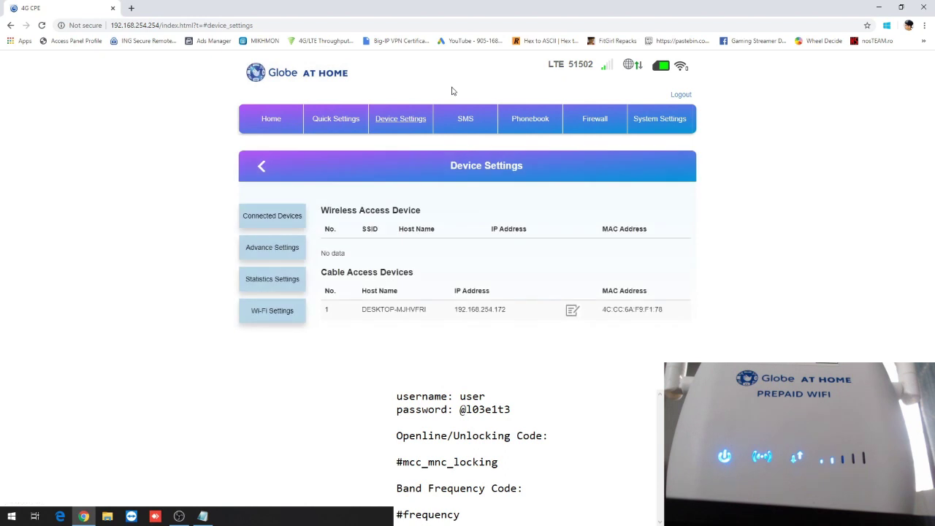
left_click(259, 250)
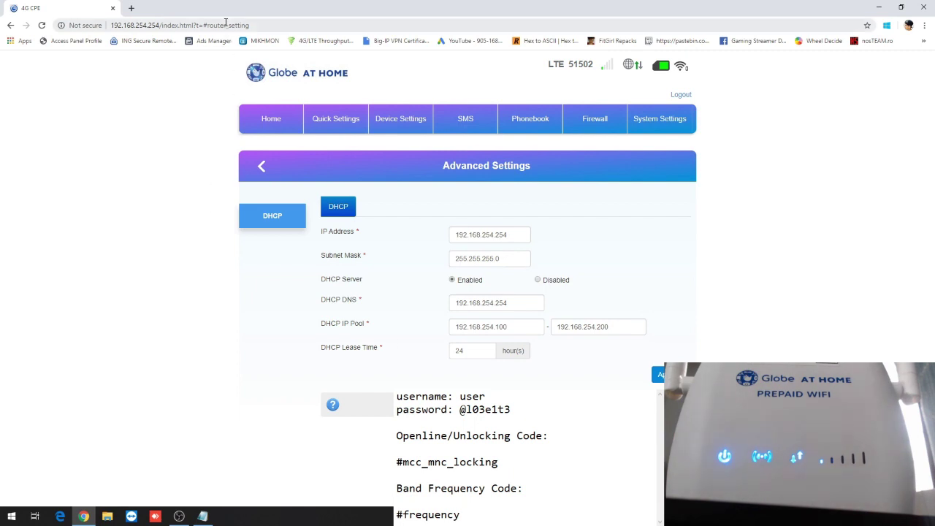
Change the address ending to ?t=#mcc_mnc_locking to load the hidden MCC|MNC Locking page.
left_click(252, 25)
left_click(255, 24)
key("BackSpace")
key("BackSpace")
key("BackSpace")
key("BackSpace")
key("BackSpace")
key("BackSpace")
key("BackSpace")
key("BackSpace")
key("BackSpace")
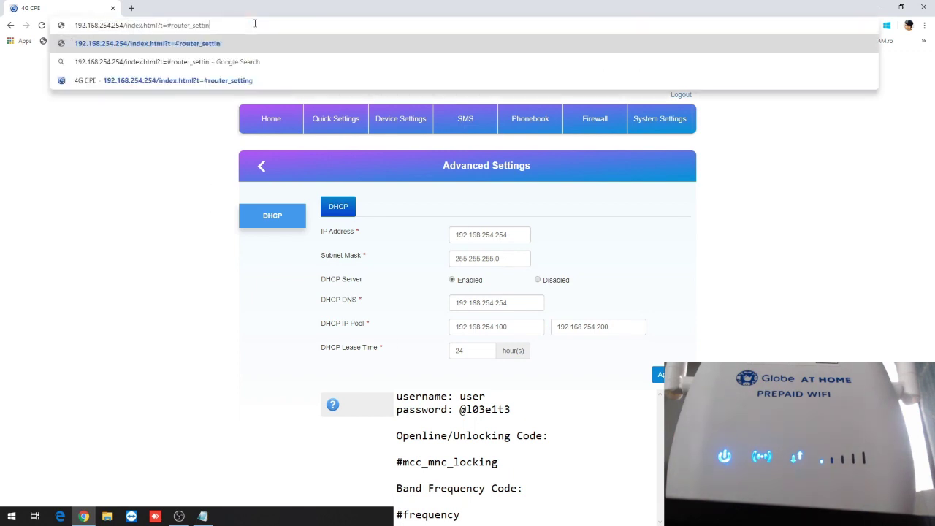
key("BackSpace")
key("BackSpace")
key("BackSpace")
key("BackSpace")
key("BackSpace")
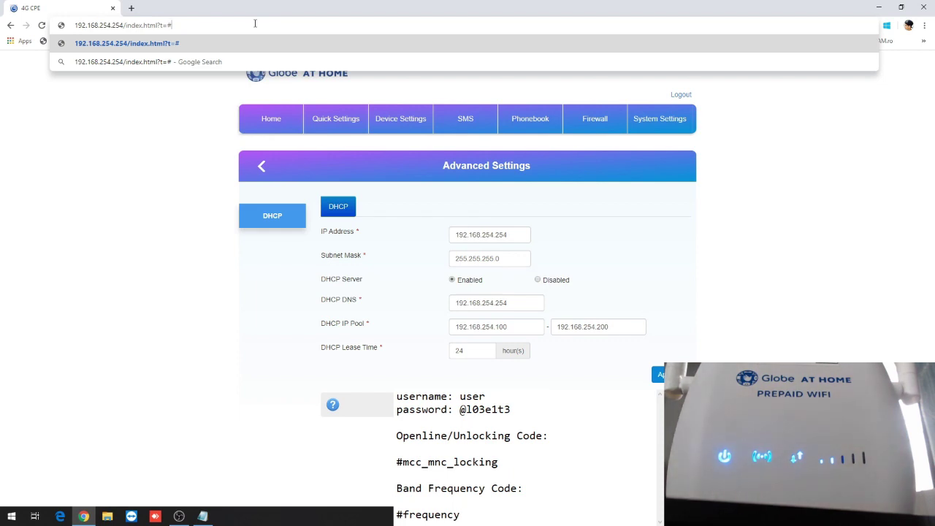
type("mcc")
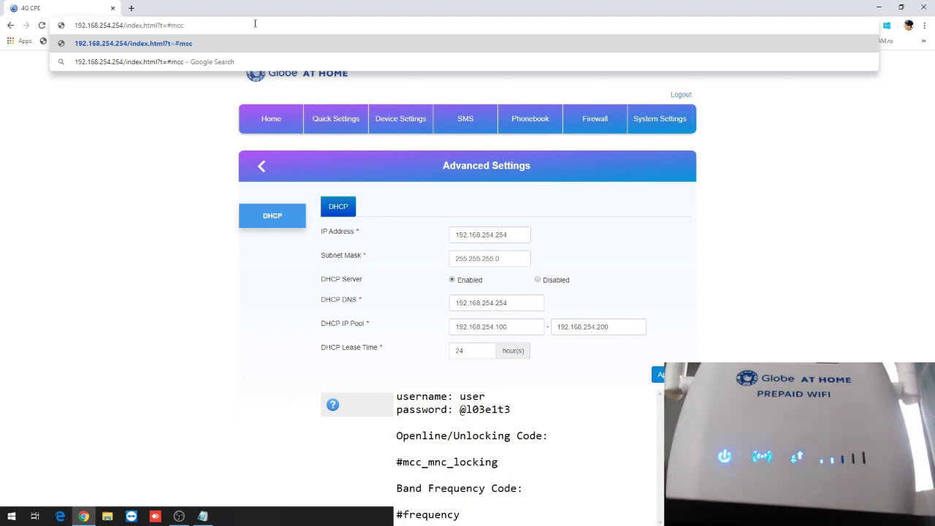
type("_mnc")
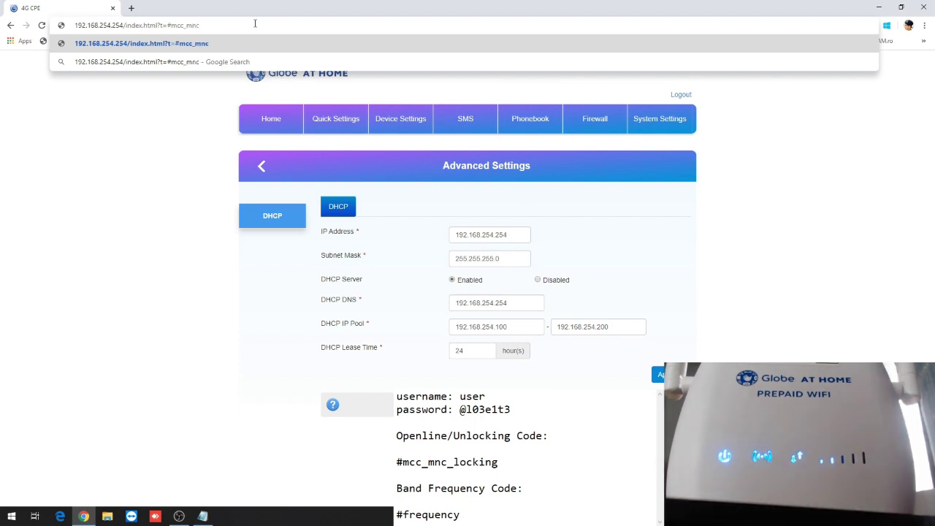
type("_locking")
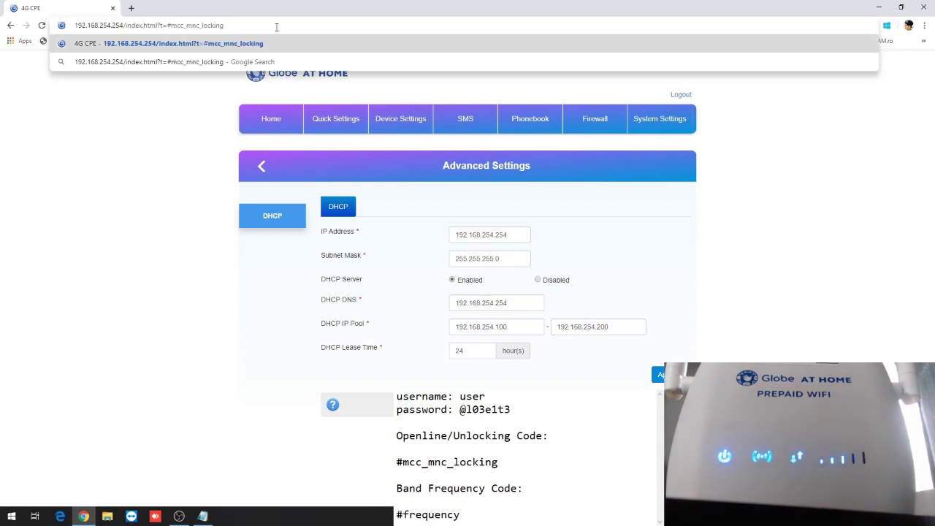
key("Return")
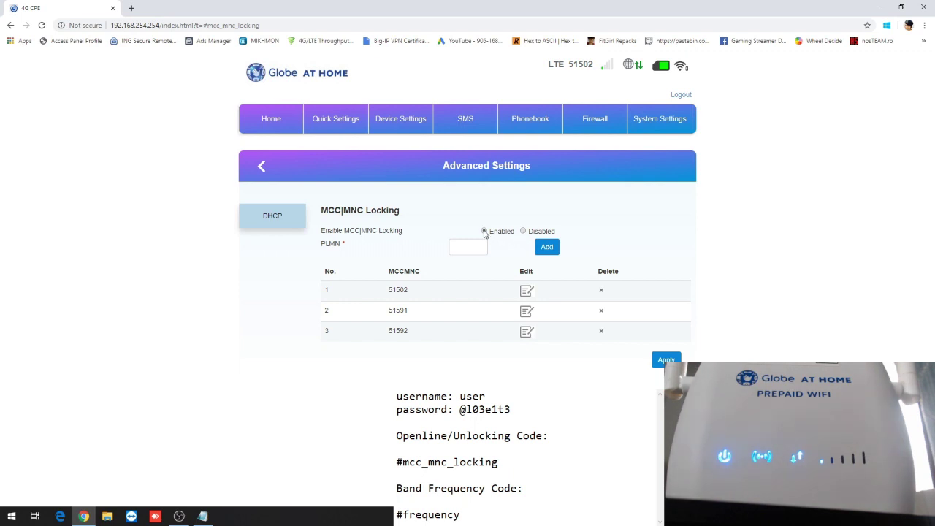
Set MCC|MNC locking to Disabled and apply, confirming the router restart.
left_click(523, 232)
left_click(669, 359)
left_click(528, 264)
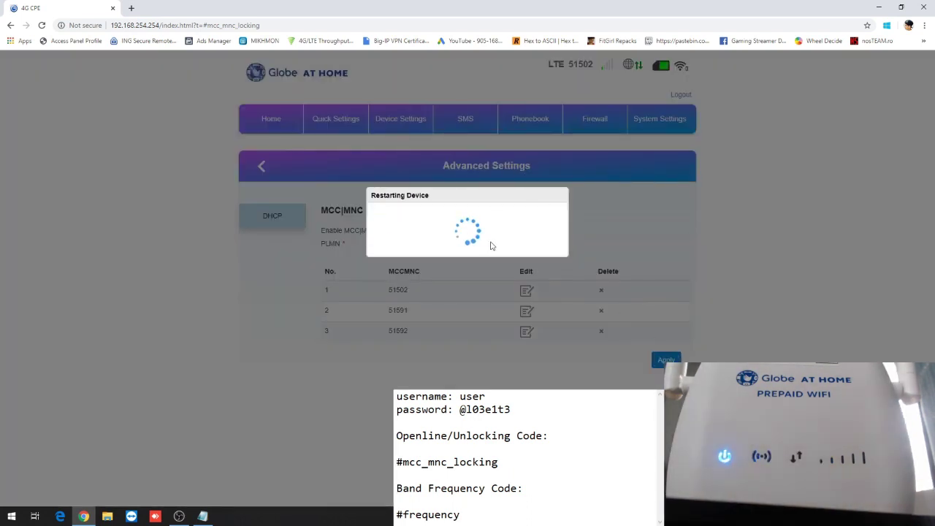
Dismiss the logged-out alert and enter the username in the login form.
left_click(553, 257)
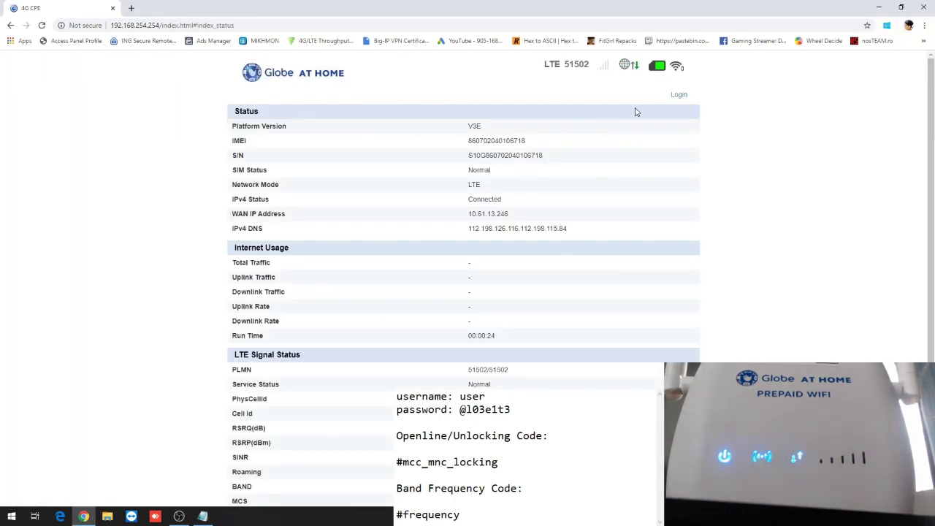
left_click(678, 97)
type("user")
key("Tab")
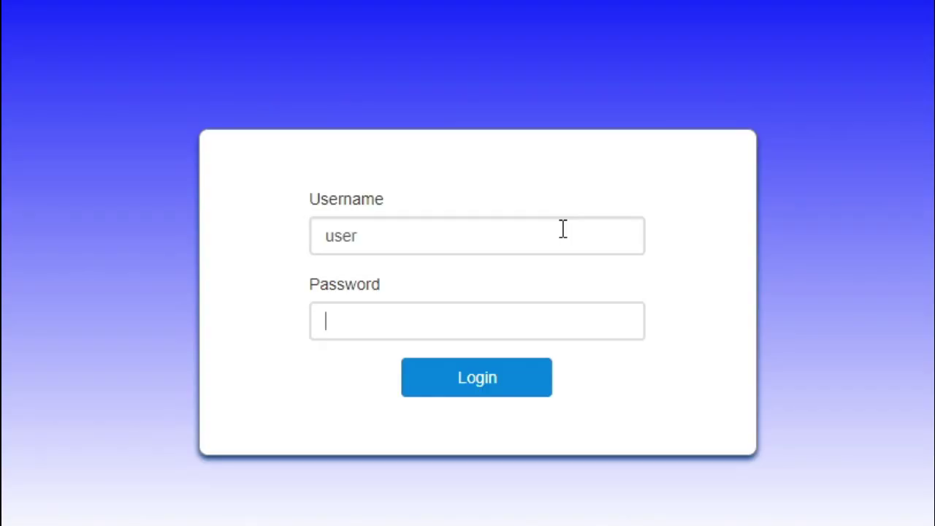
Finish signing in, return to Advance Settings, and select the page name in the address.
type("•")
type("•••••")
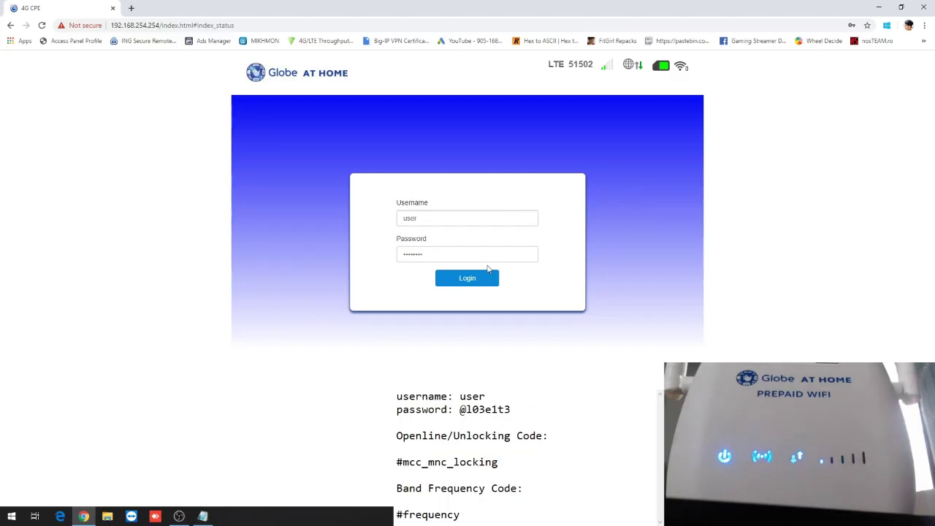
left_click(477, 378)
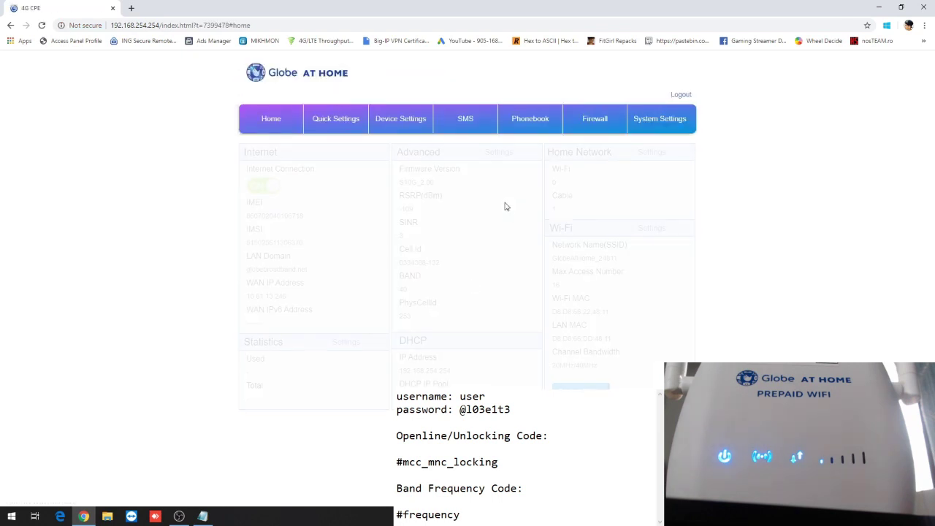
left_click(400, 120)
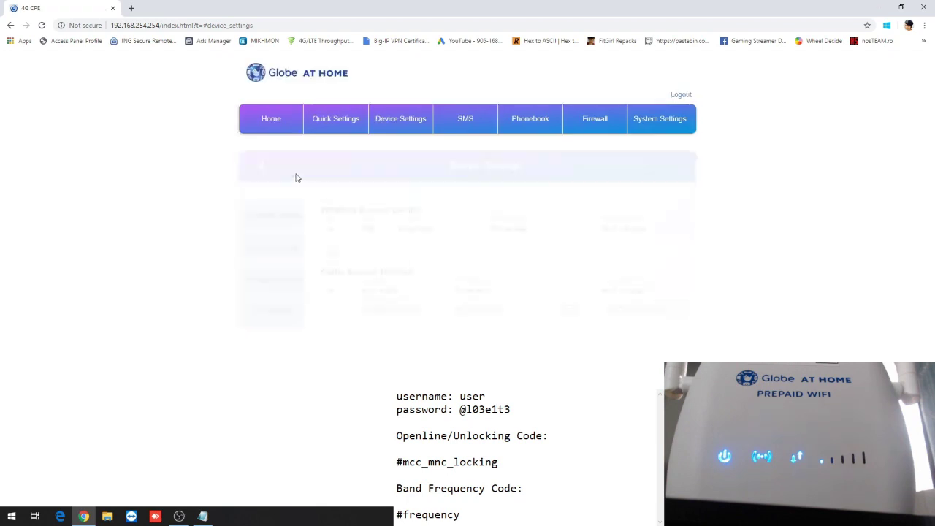
left_click(273, 249)
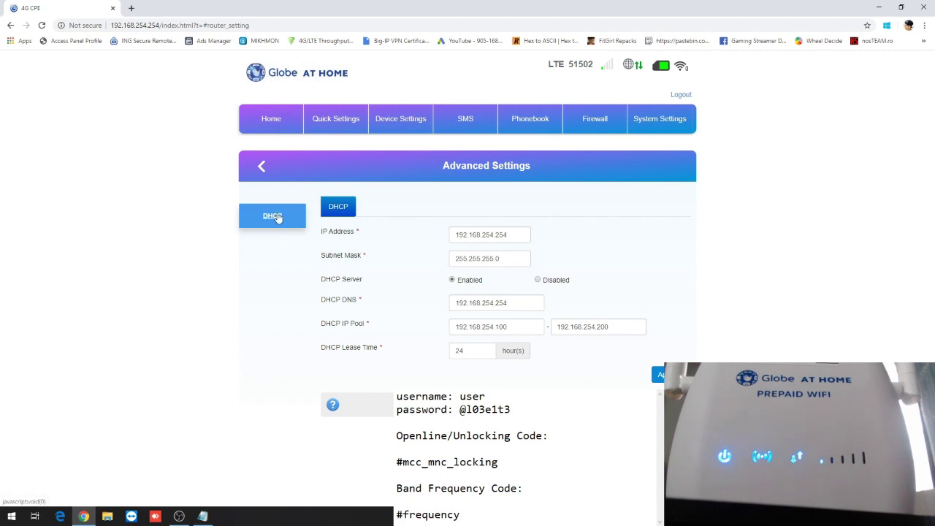
left_click(203, 26)
left_click_drag(202, 27, 355, 25)
Replace the page name with mcc_mnc to reopen the MCC|MNC Locking page.
key("BackSpace")
key("BackSpace")
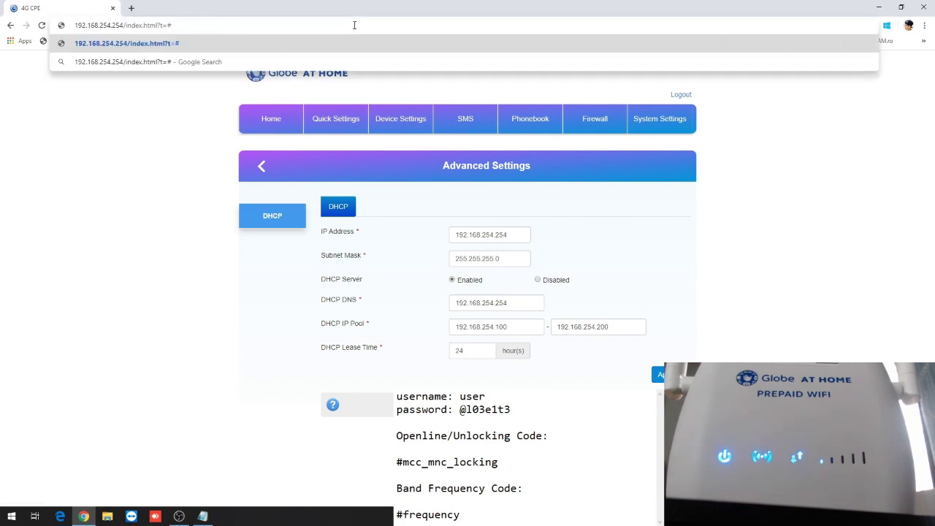
type("mcc")
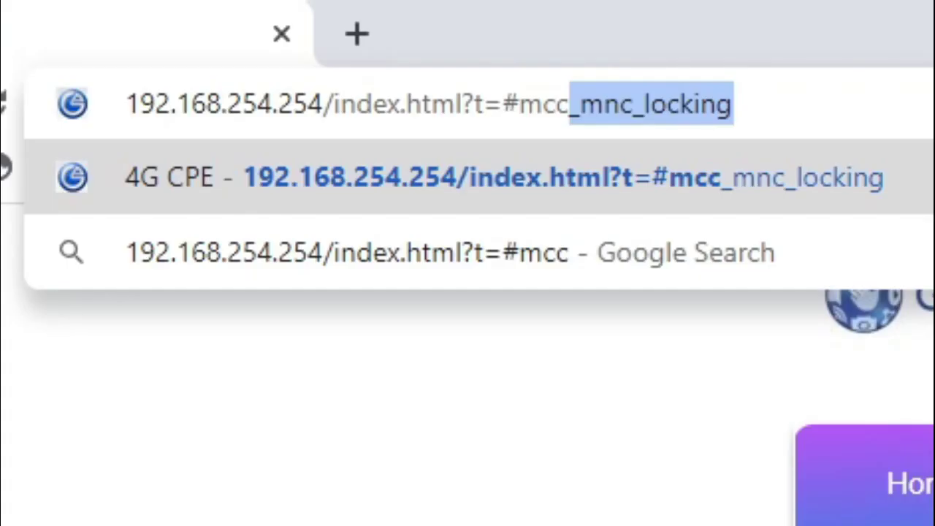
type("_mnc")
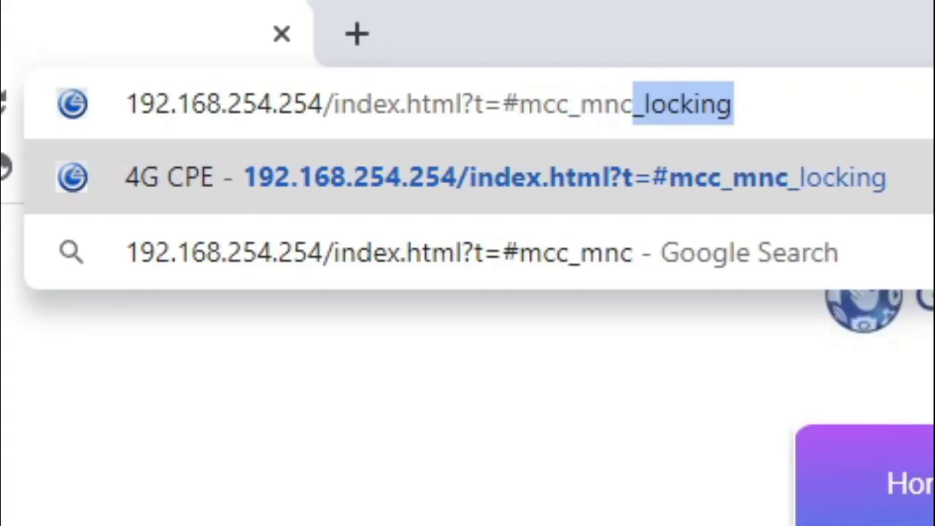
key("Return")
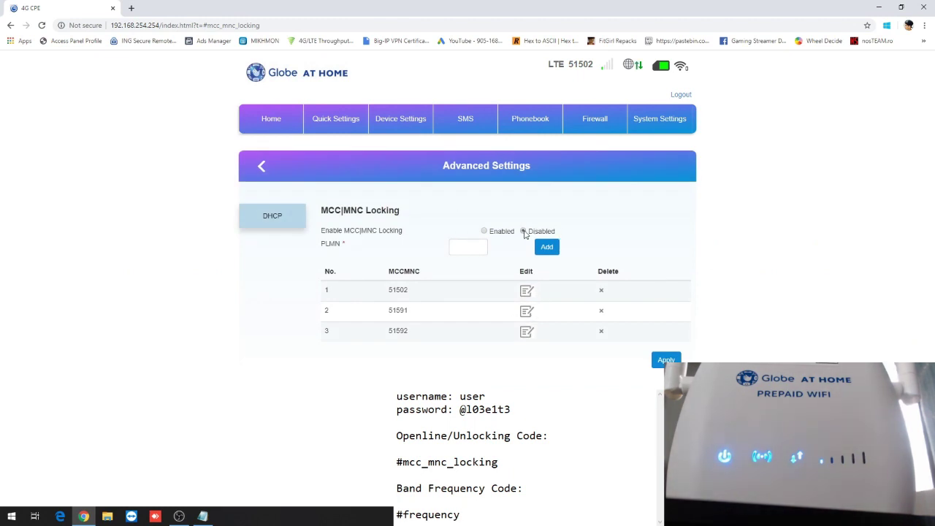
Add PLMN 51503 to the MCC|MNC locking list.
left_click(479, 246)
type("503")
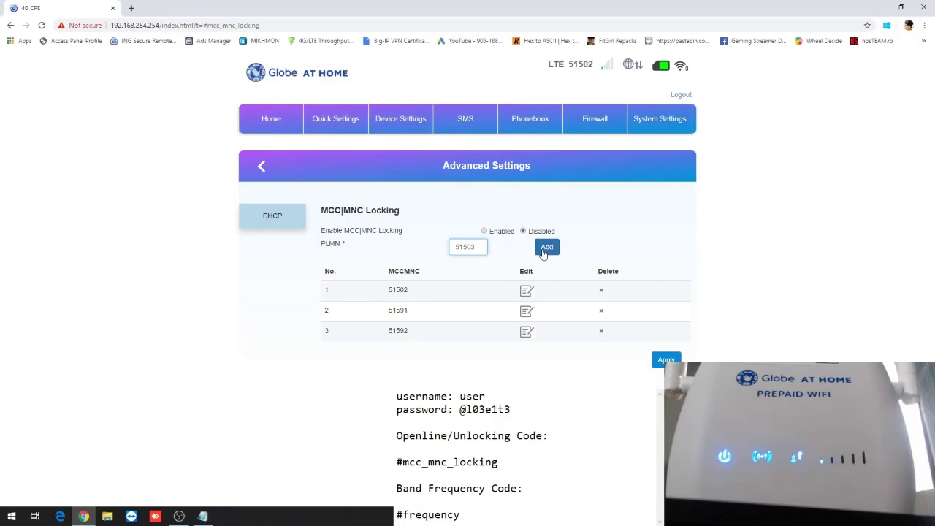
left_click(800, 351)
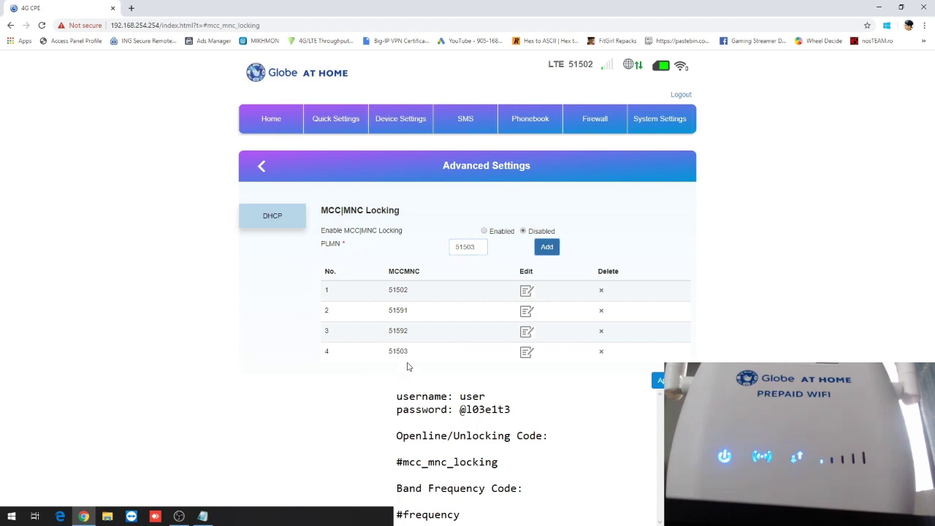
left_click_drag(388, 351, 405, 358)
left_click(411, 355)
Apply the four-PLMN list, confirm the restart, and acknowledge the logged-out notice.
left_click(660, 380)
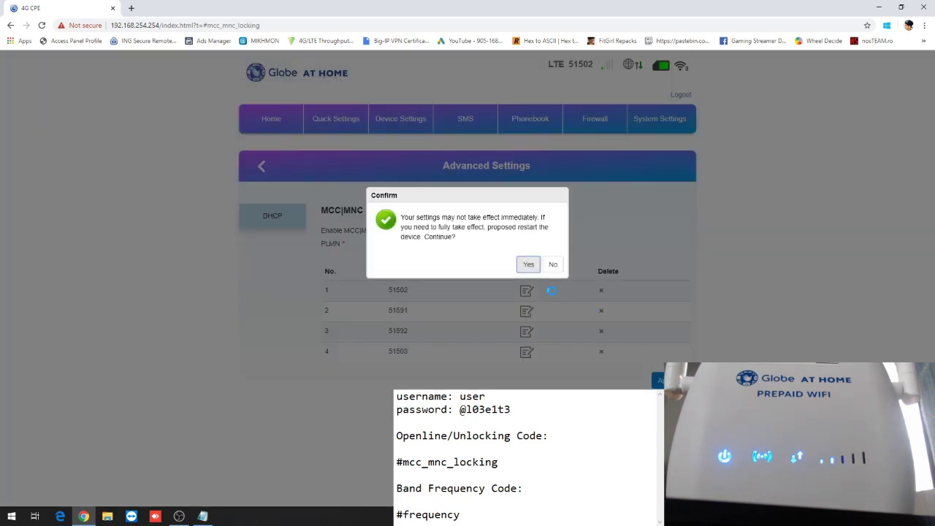
left_click_drag(524, 198, 531, 265)
left_click(488, 207)
left_click(527, 266)
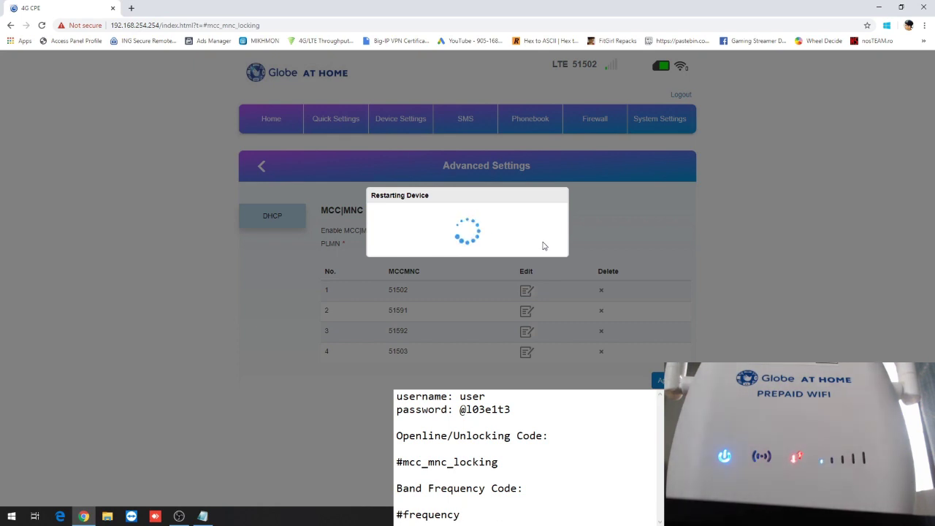
left_click(549, 252)
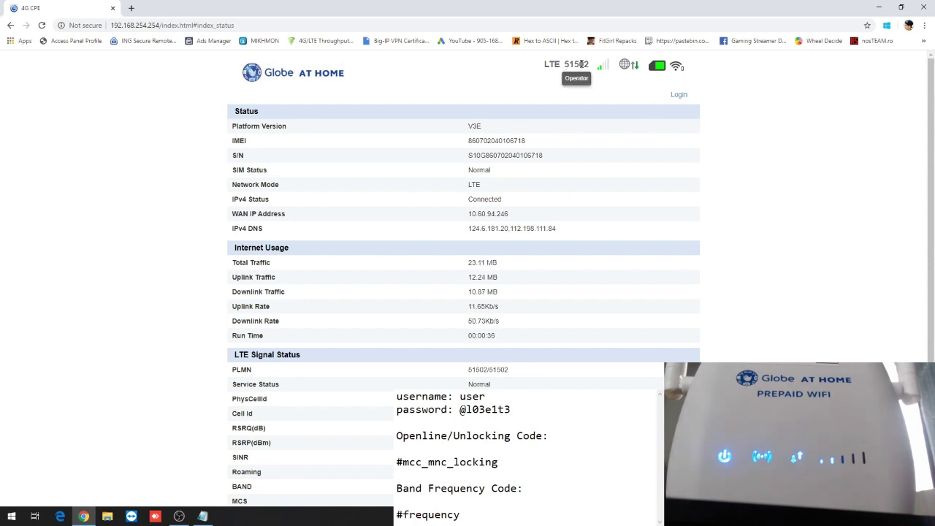
Log back in with the admin username and password, correcting a mistyped password.
left_click(677, 94)
type("user")
key("Tab")
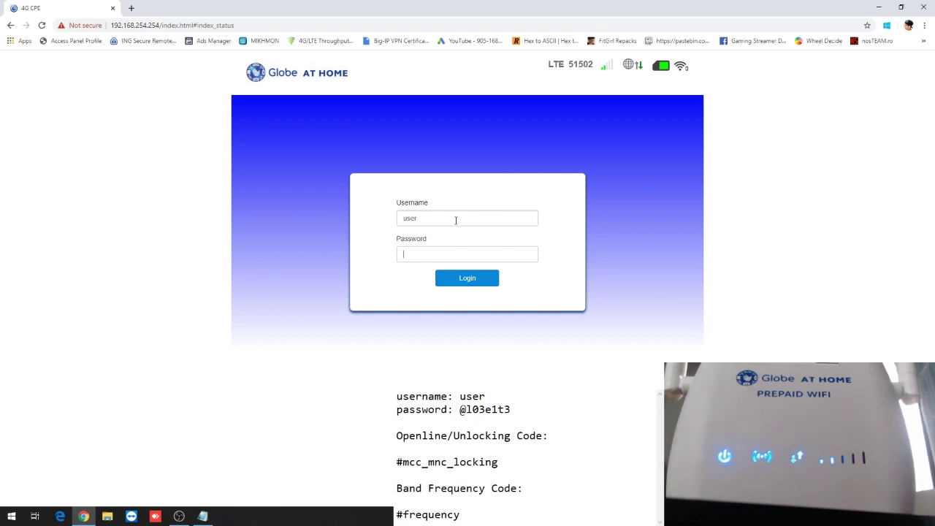
type("@")
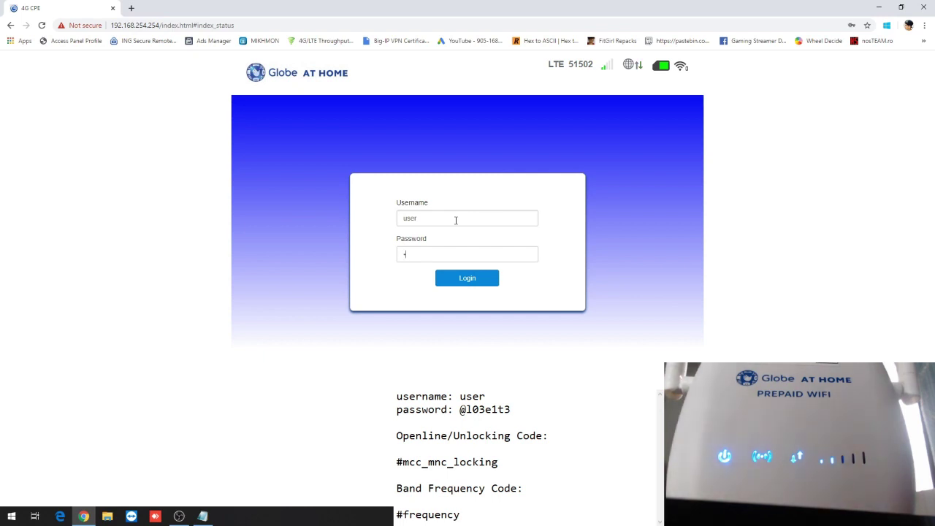
type("l03")
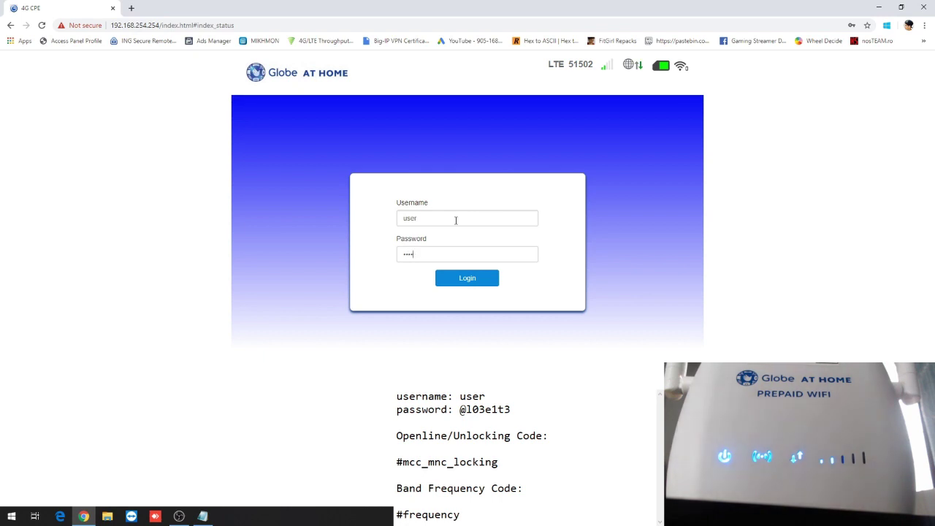
key("BackSpace")
key("BackSpace")
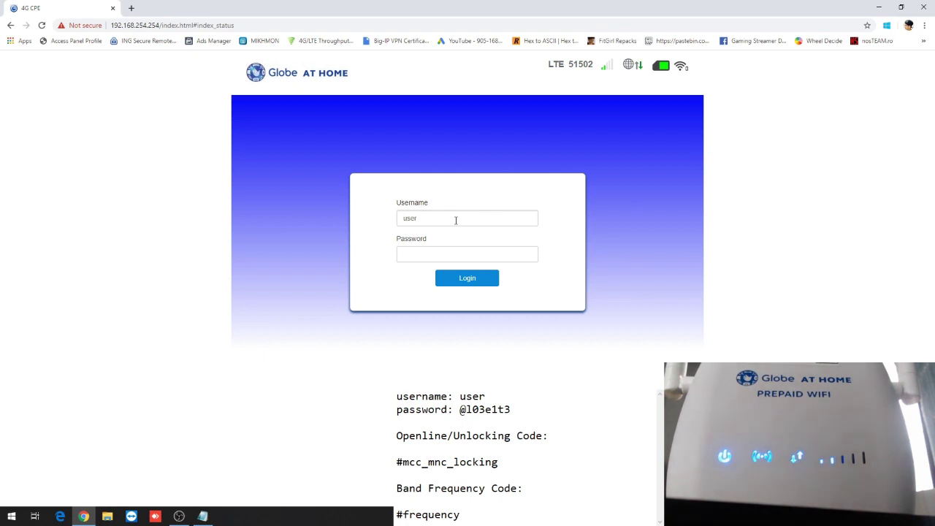
type("@l03")
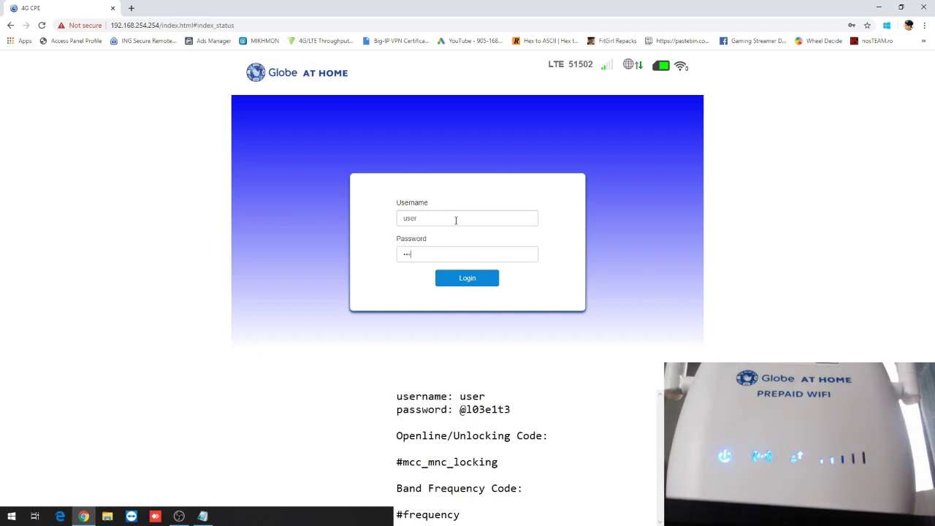
type("e1t3")
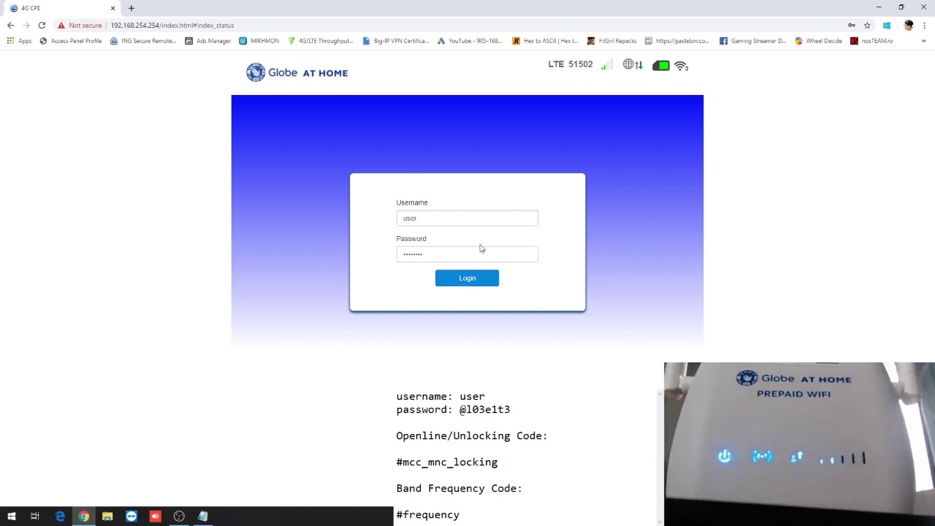
left_click(468, 285)
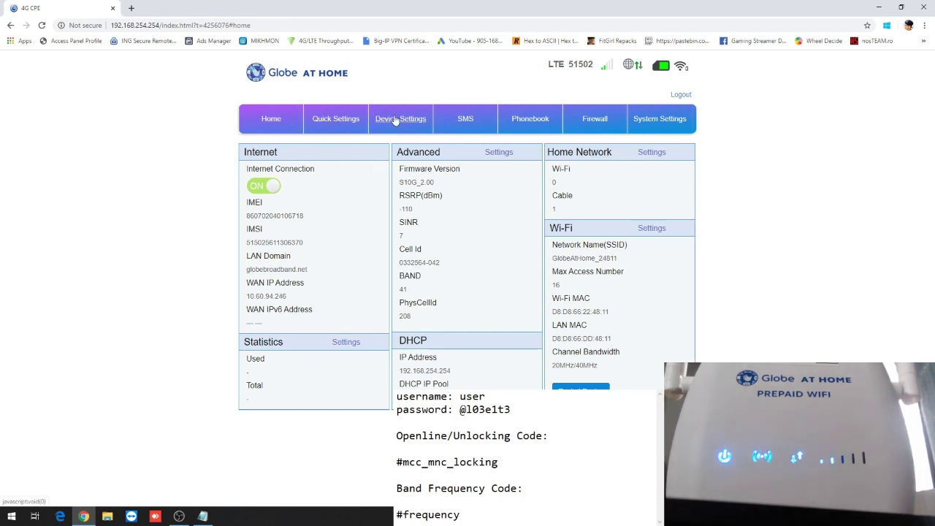
From Device Settings > Advanced Settings, change the page address from router_setting to frequency.
left_click(395, 120)
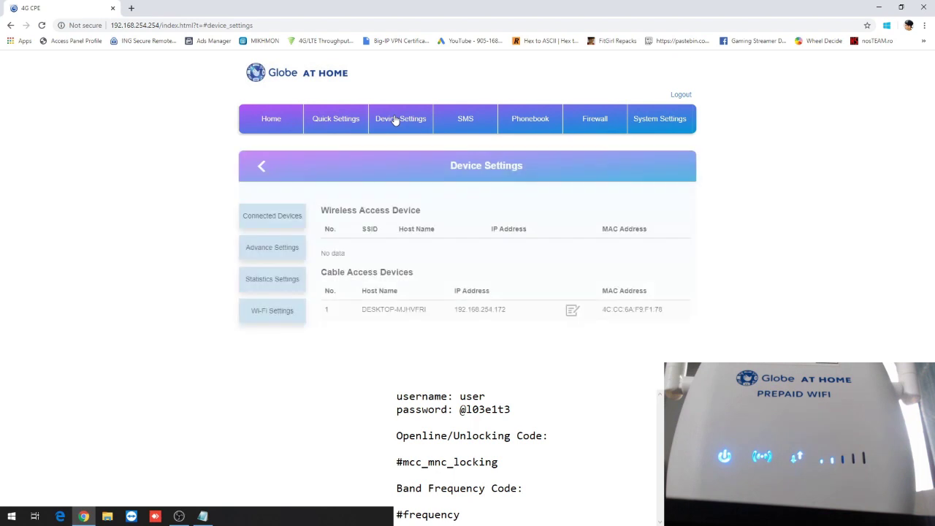
left_click(285, 246)
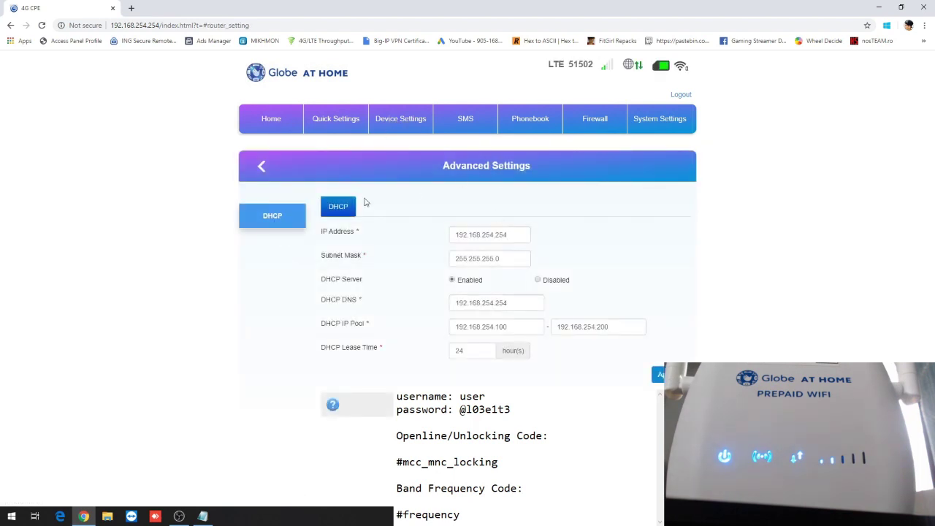
left_click(213, 25)
left_click(213, 25)
left_click_drag(212, 24, 274, 24)
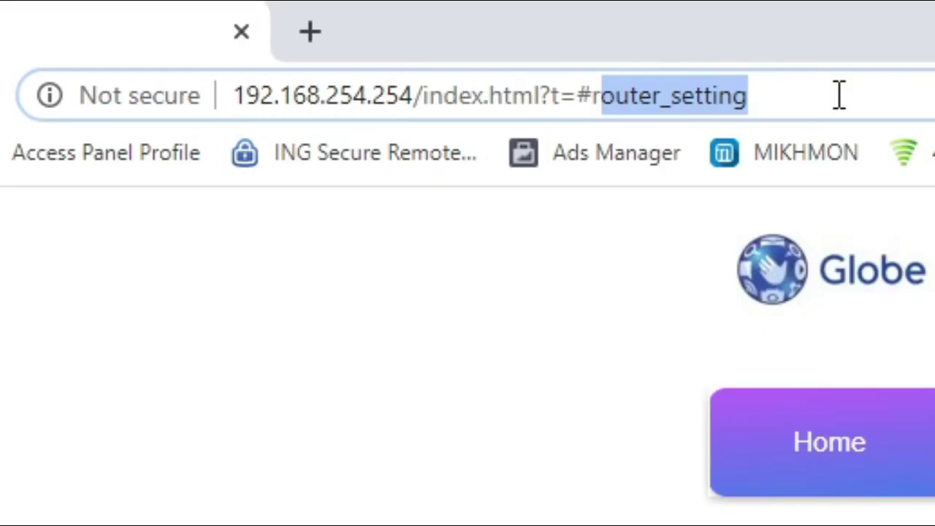
key("BackSpace")
key("BackSpace")
type("frequency")
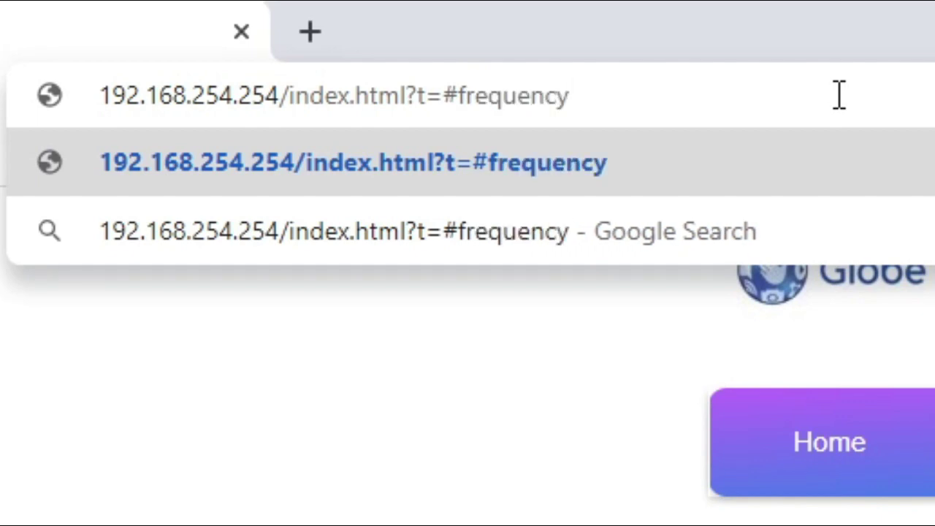
Load the hidden frequency page and apply a lock to band40 only, unticking the other bands.
key("Return")
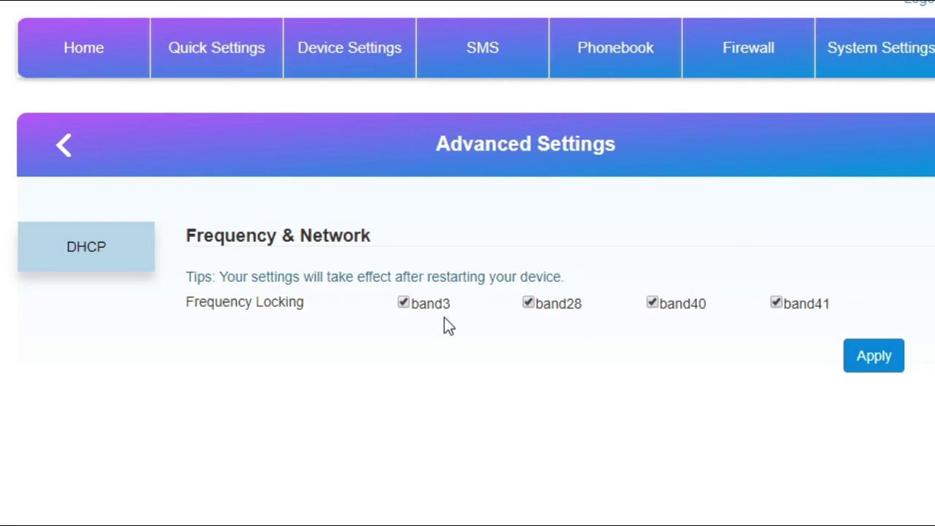
left_click(652, 303)
left_click(776, 303)
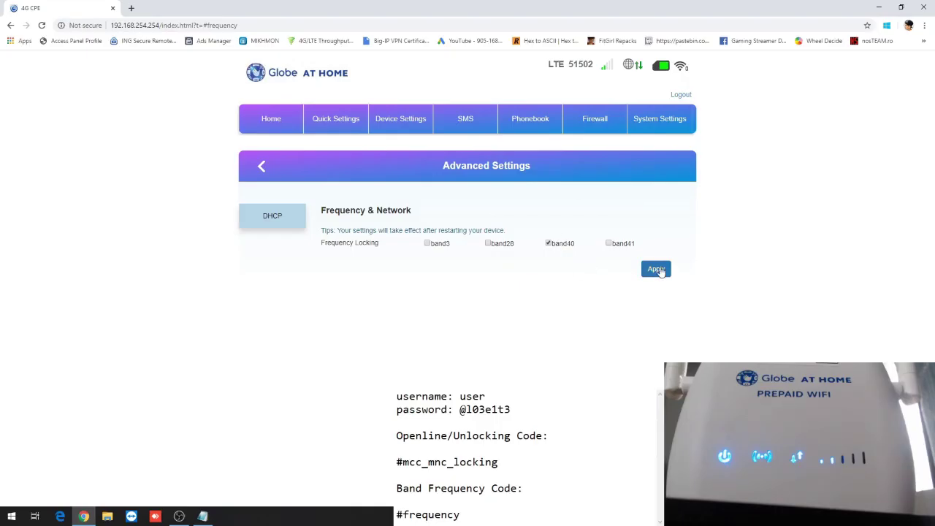
left_click(657, 270)
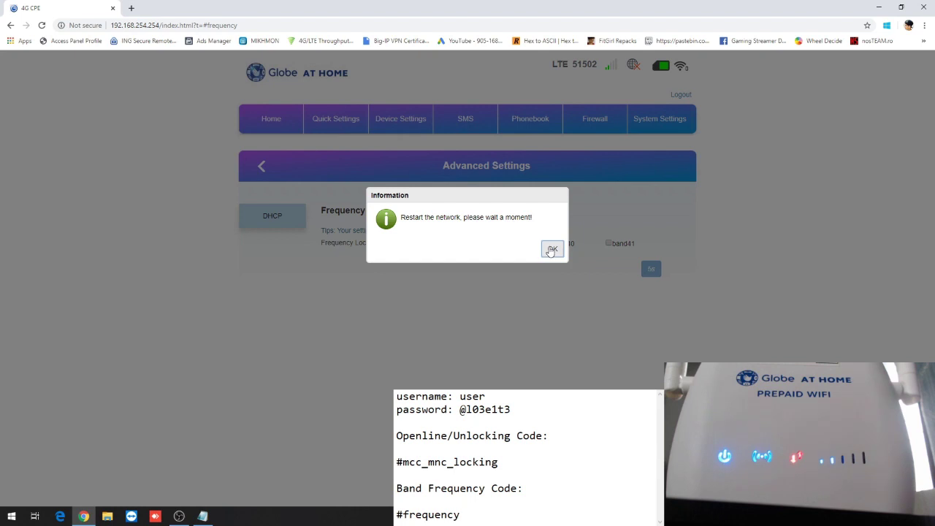
left_click(552, 250)
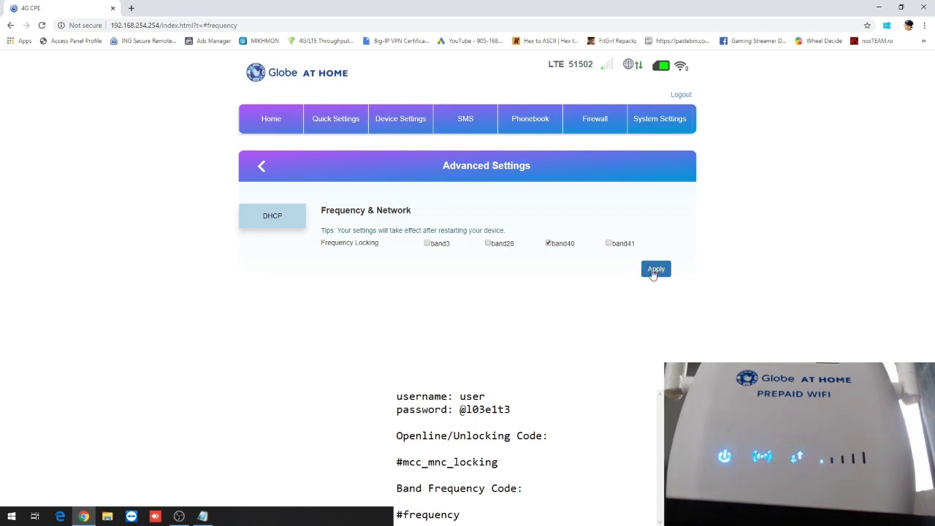
Open google.com in a new browser tab.
left_click(131, 8)
type("g")
key("Return")
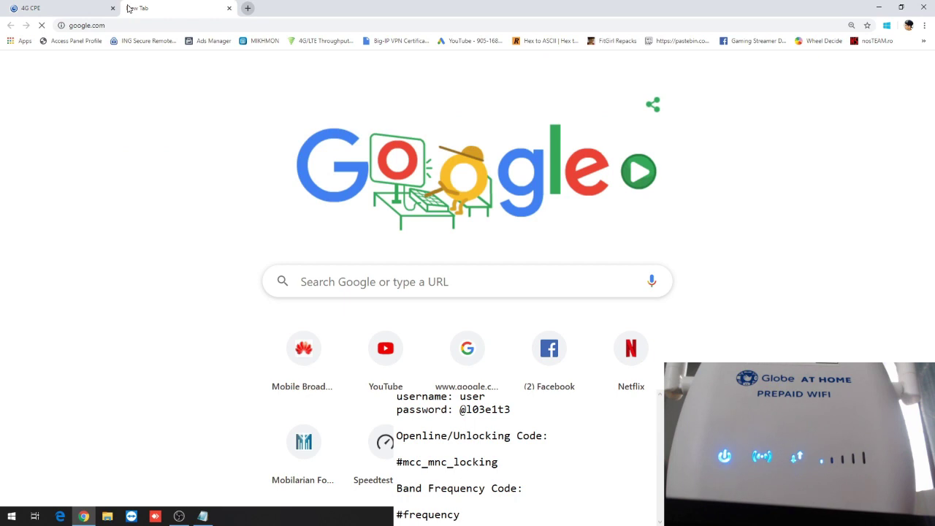
Load speedtest.net and start a test, then return to the router's Home page showing BAND 40.
left_click(201, 25)
type("speedtest.net")
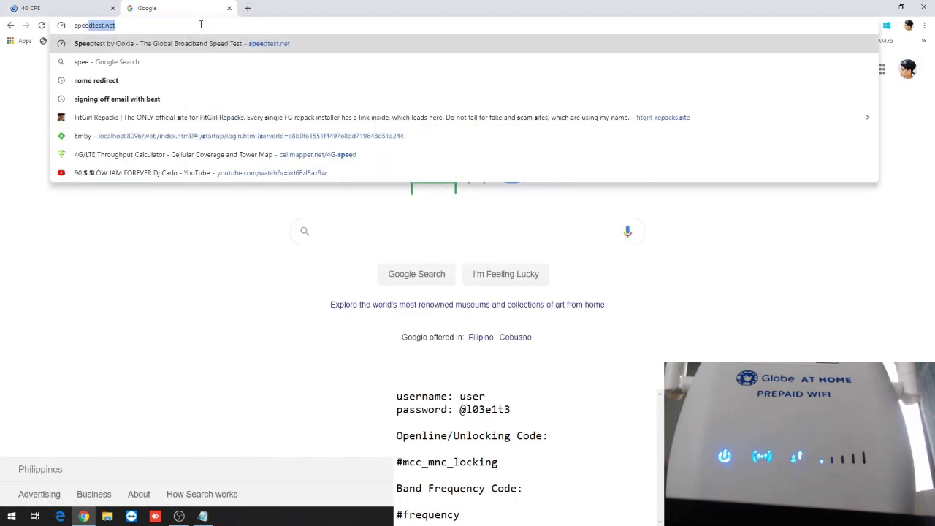
key("Return")
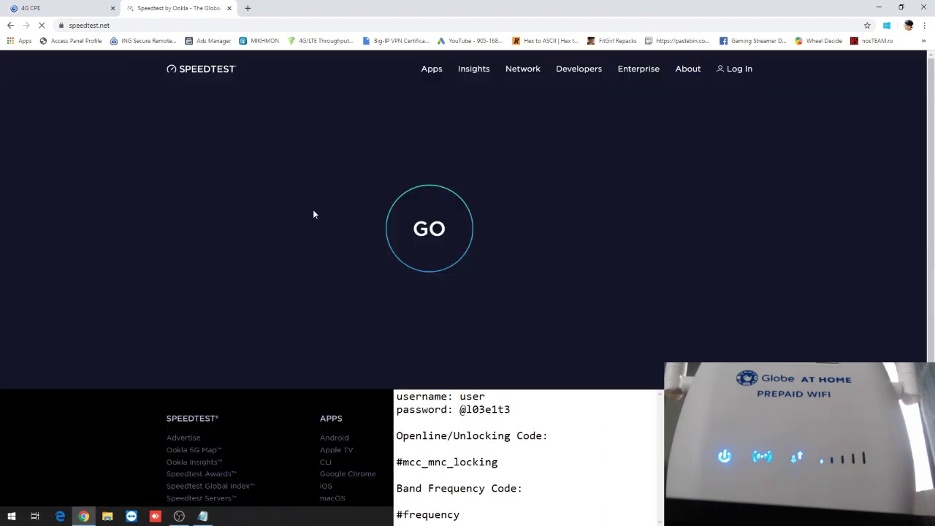
left_click(430, 216)
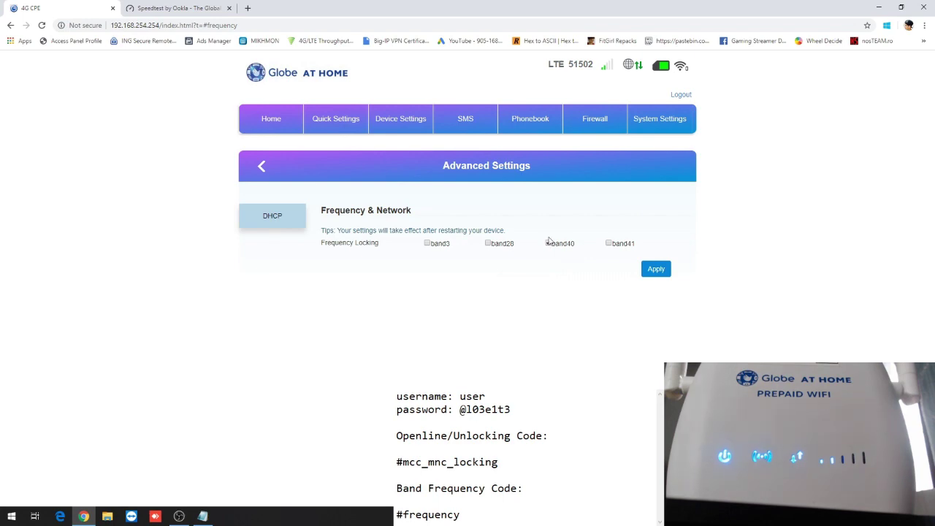
left_click(284, 122)
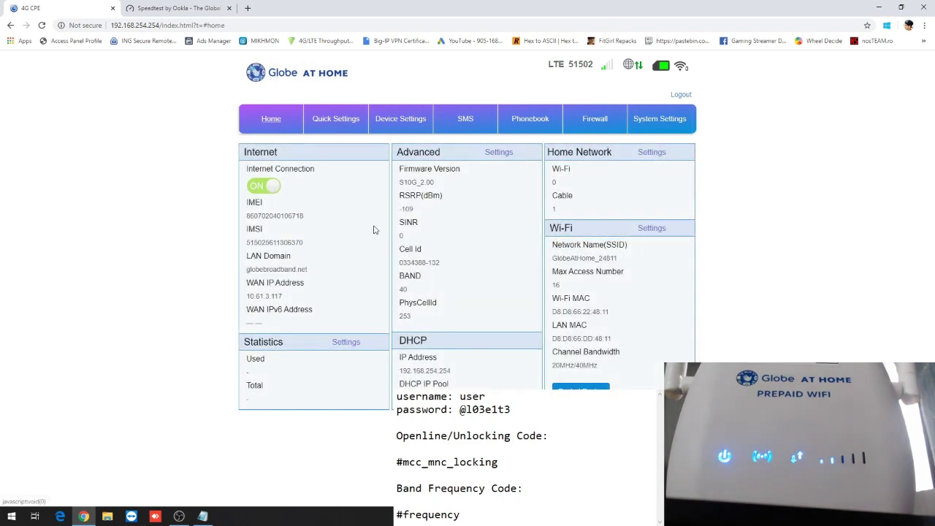